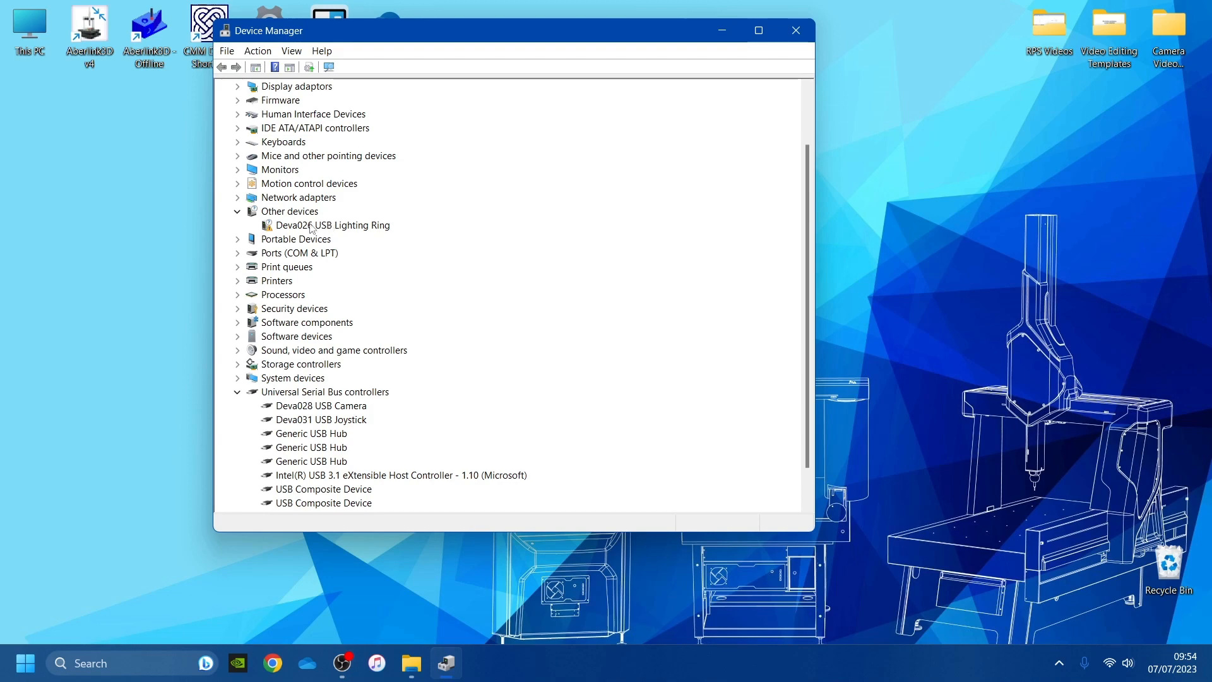
# Start a manual driver update for the Deva028 USB Camera in Device Manager
pyautogui.scroll(-4, 443, 276)
pyautogui.scroll(5, 333, 449)
pyautogui.scroll(-2, 333, 449)
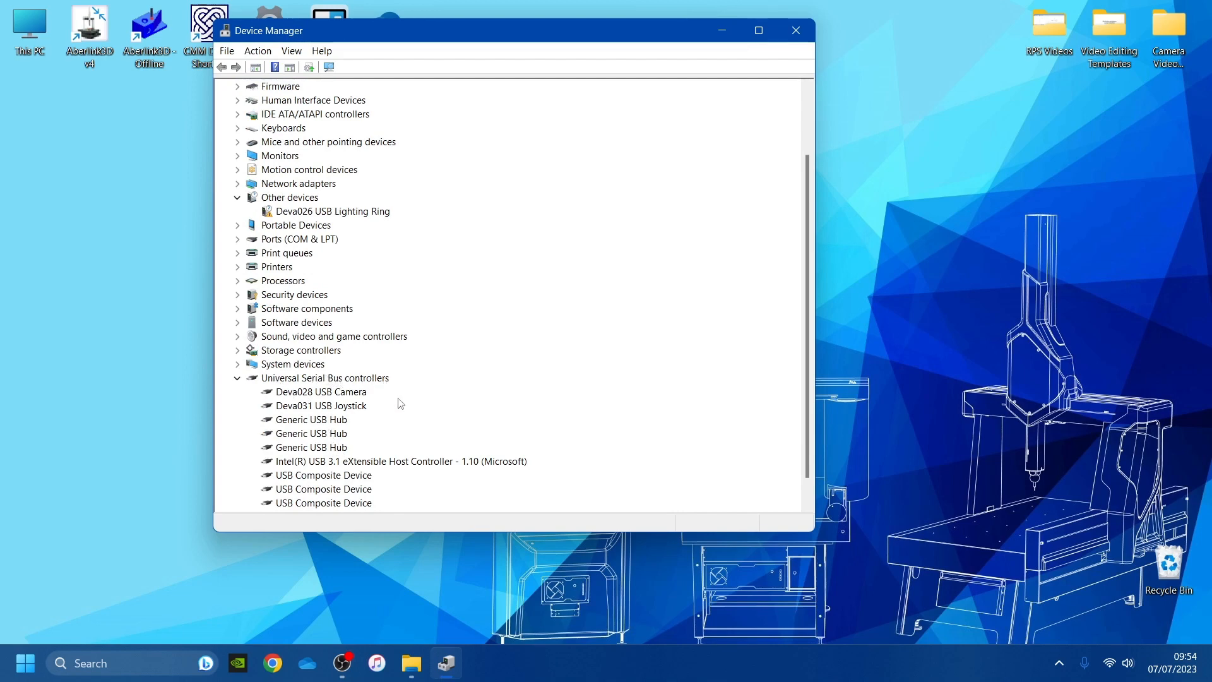
pyautogui.rightClick(306, 395)
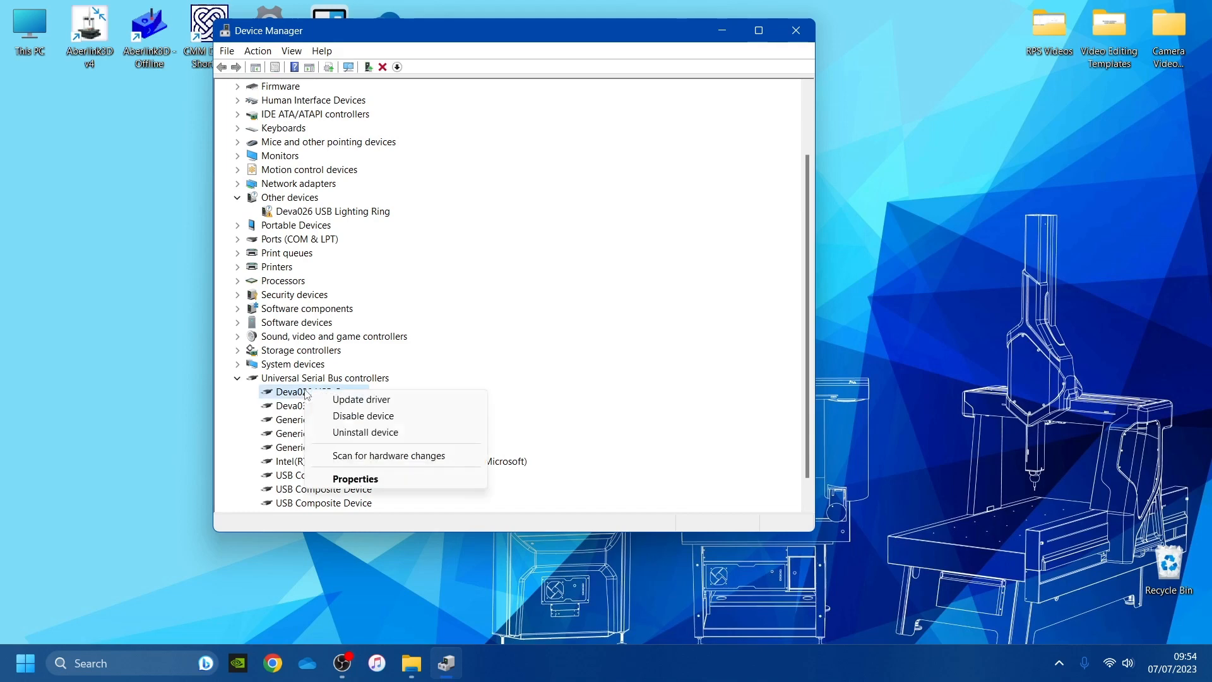
pyautogui.click(365, 404)
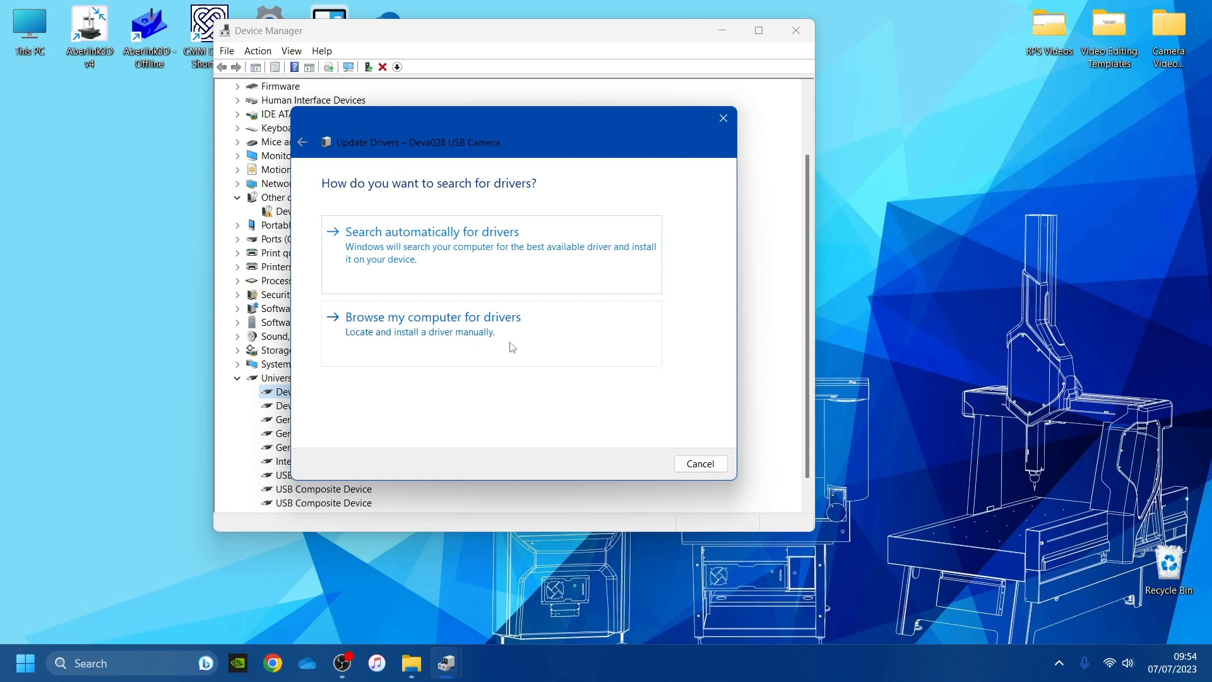
pyautogui.click(484, 335)
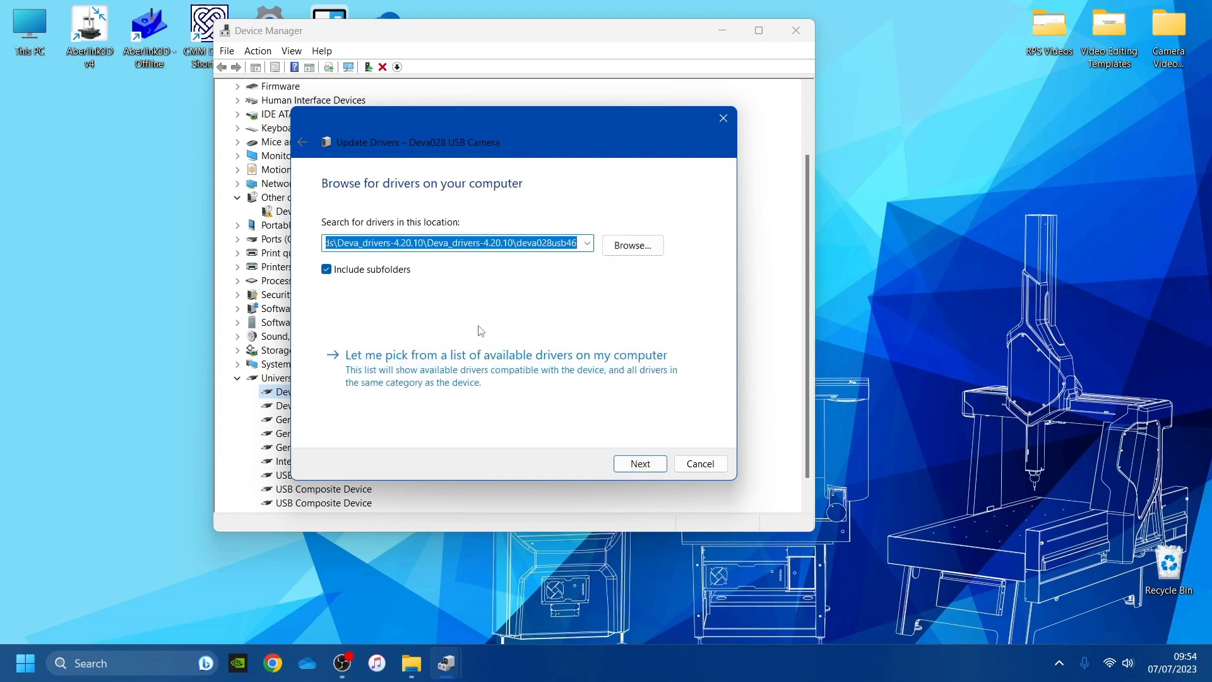
# Install the camera driver from the deva028usb46 folder and close the update wizard
pyautogui.click(633, 254)
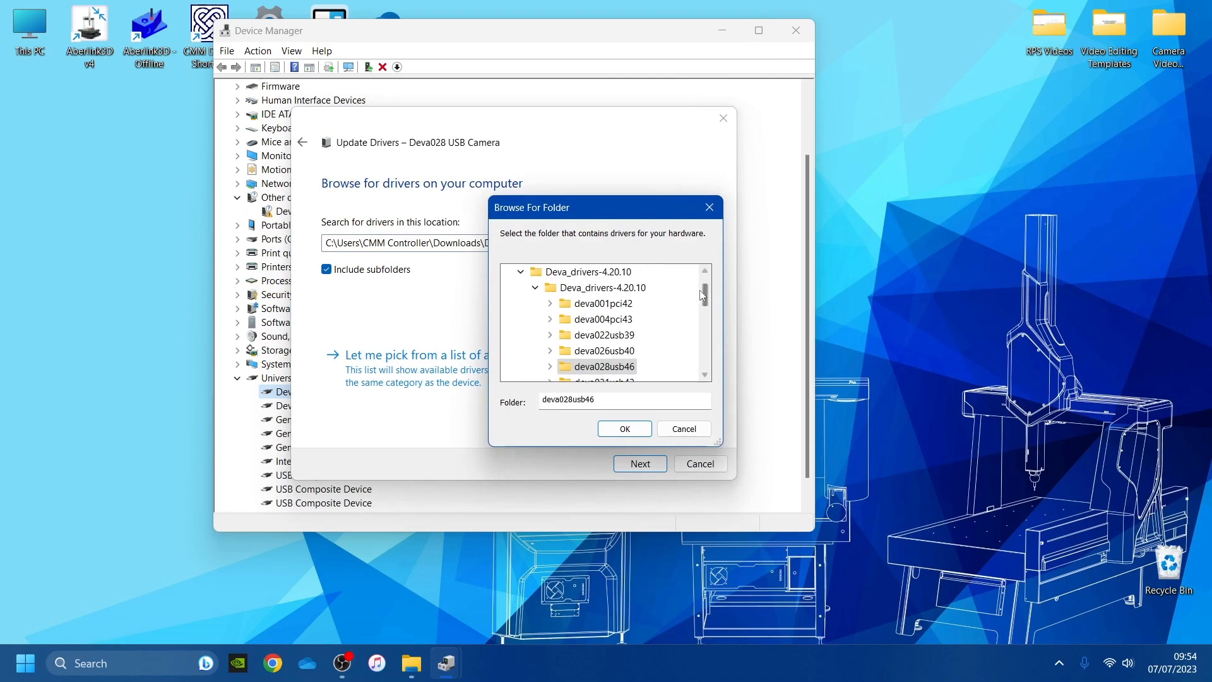
pyautogui.moveTo(706, 294); pyautogui.dragTo(706, 283)
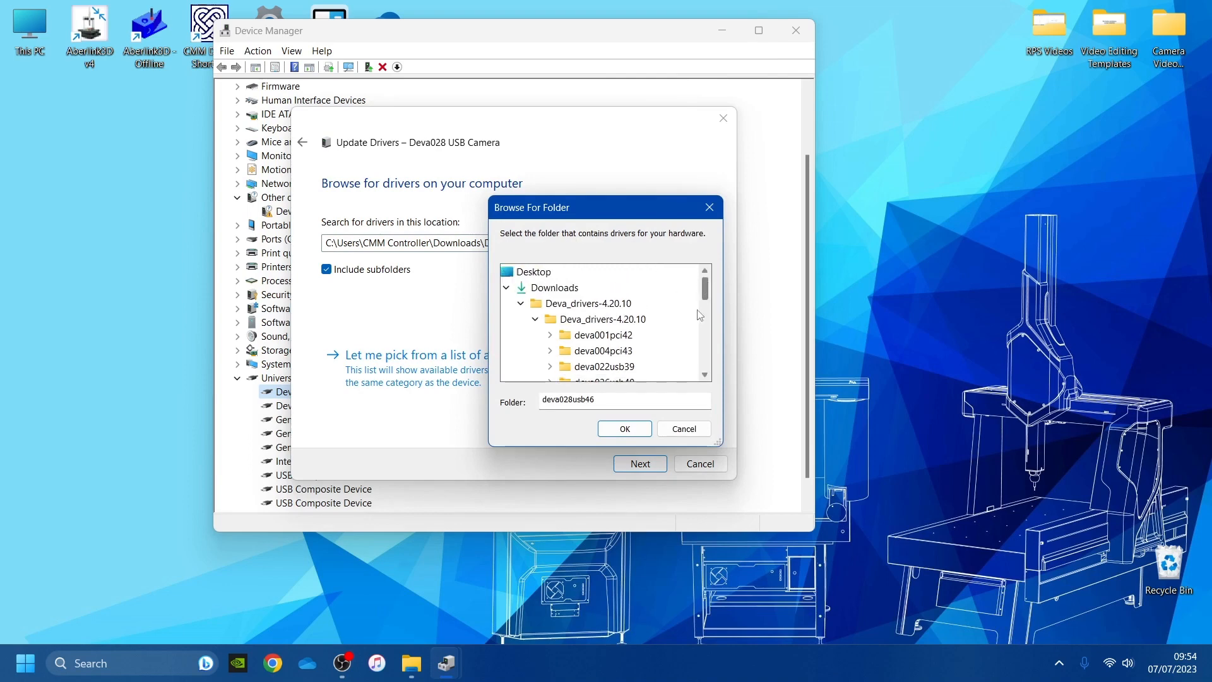
pyautogui.moveTo(588, 214); pyautogui.dragTo(581, 202)
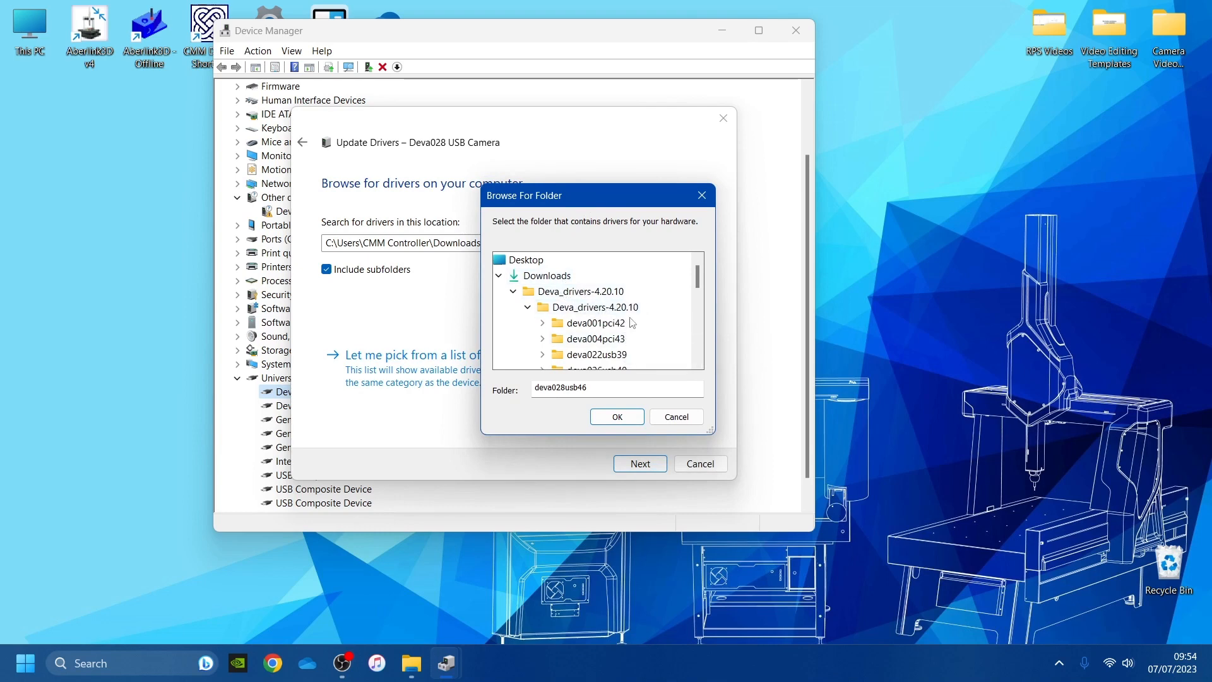
pyautogui.scroll(-1, 601, 314)
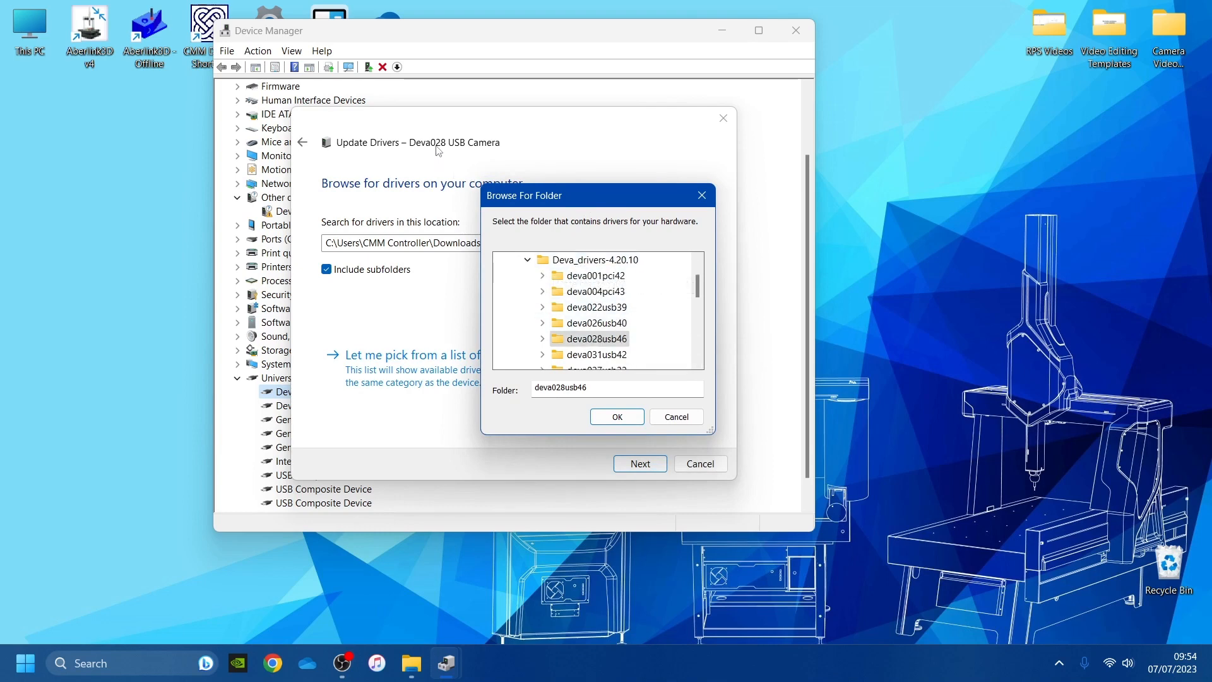
pyautogui.click(617, 416)
pyautogui.click(647, 461)
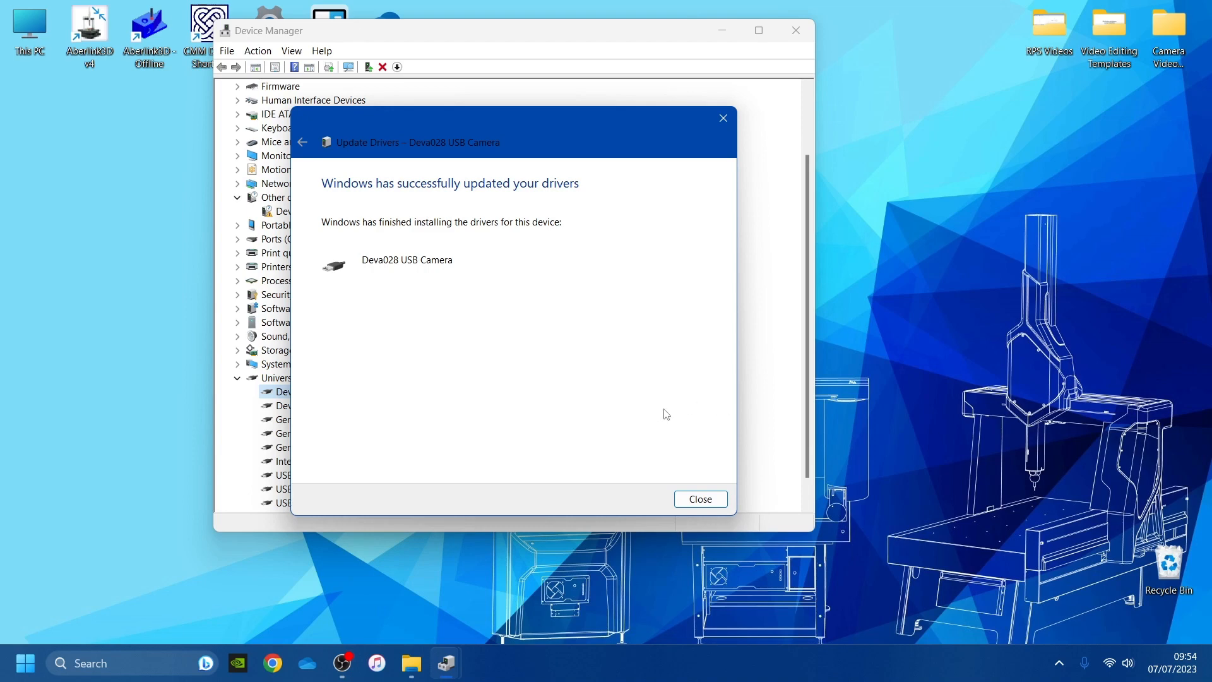
pyautogui.click(700, 498)
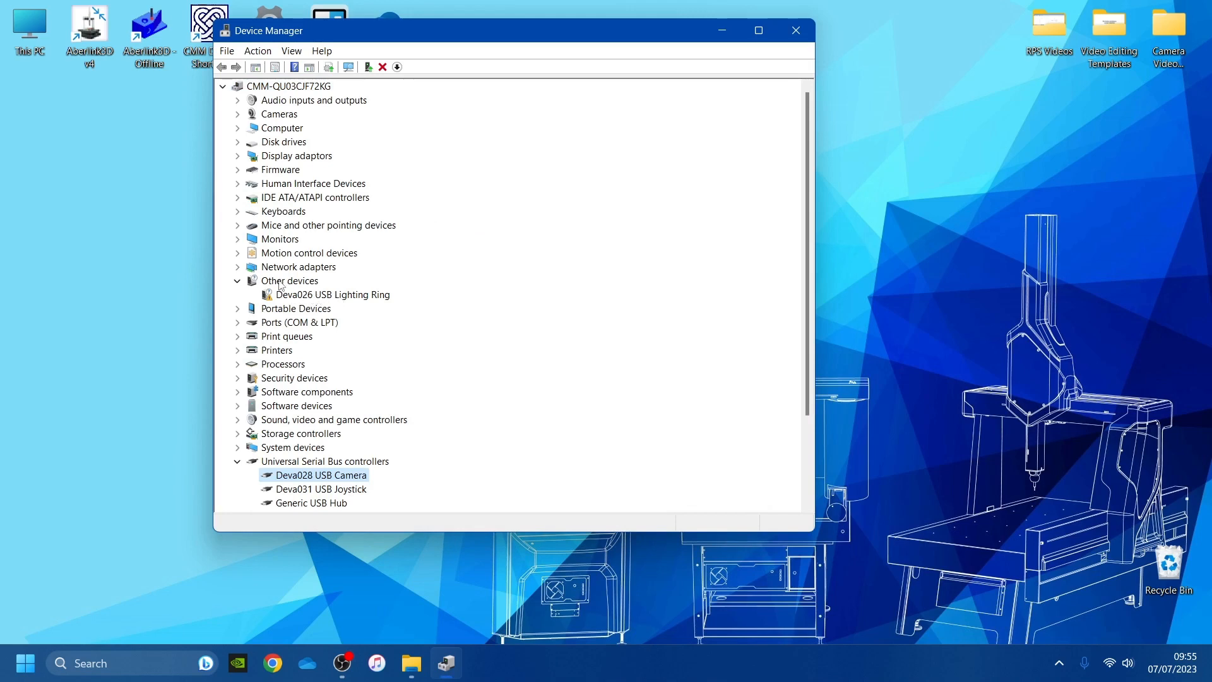
# Update the Deva026 USB Lighting Ring driver from the deva026usb40 folder, installing it as Deva026 USB Light Ring
pyautogui.rightClick(303, 294)
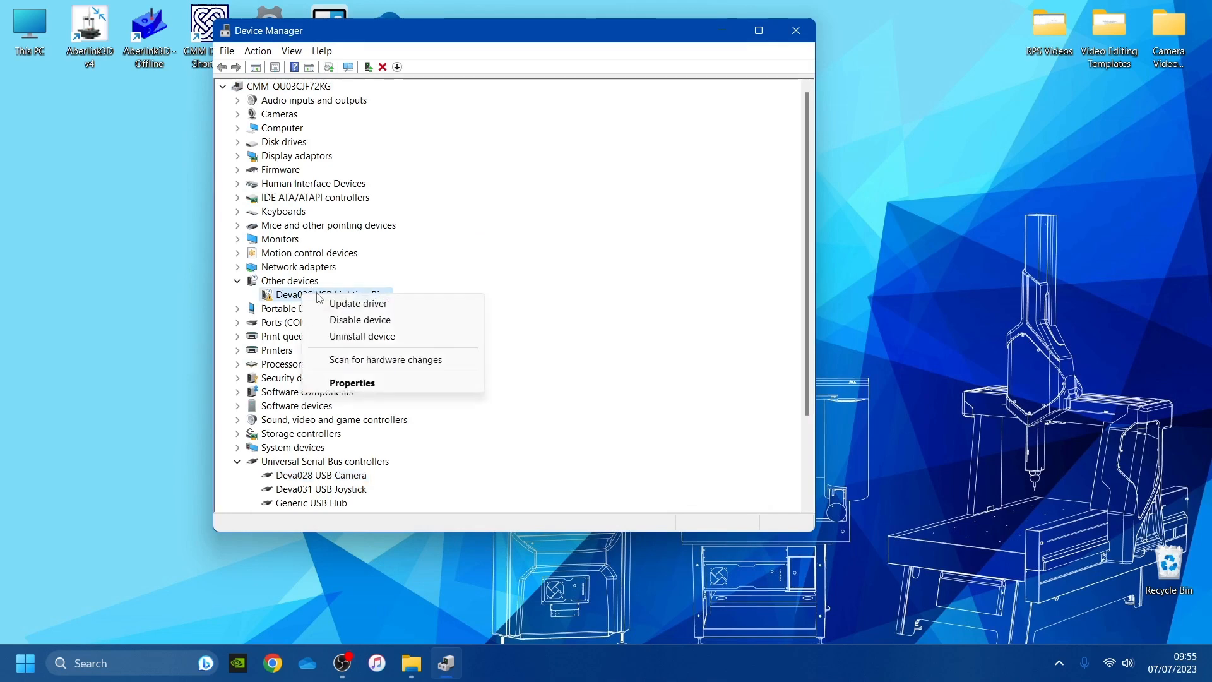
pyautogui.click(358, 304)
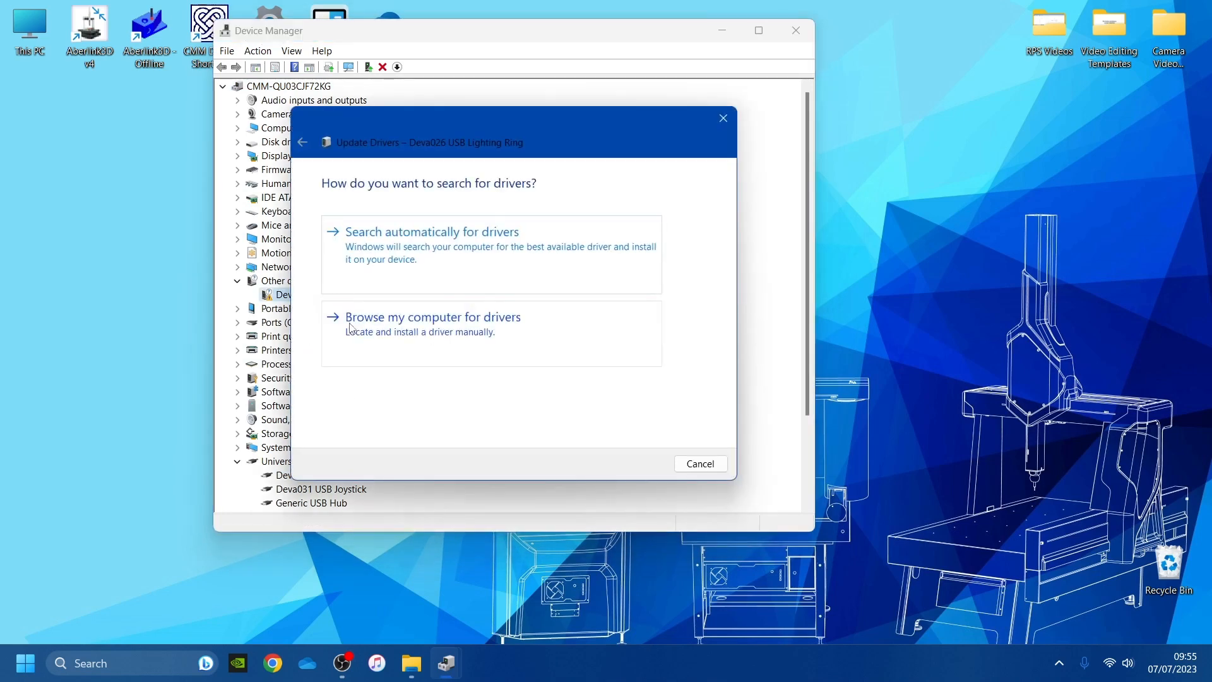
pyautogui.click(461, 330)
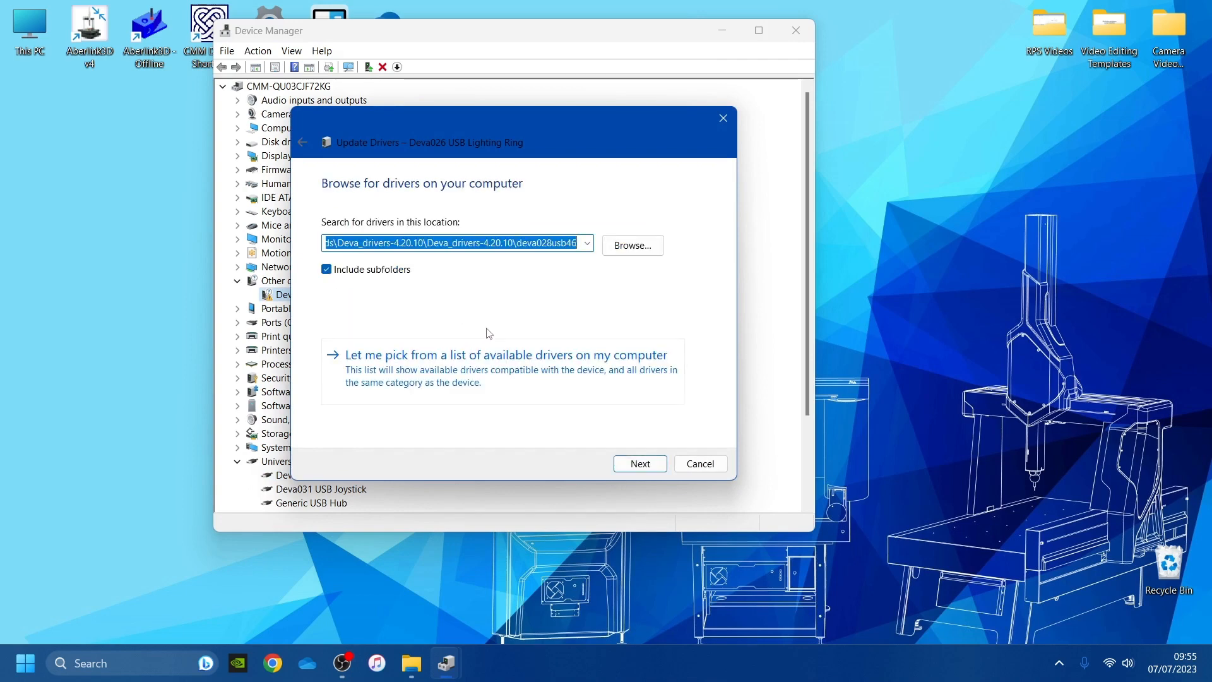
pyautogui.click(634, 251)
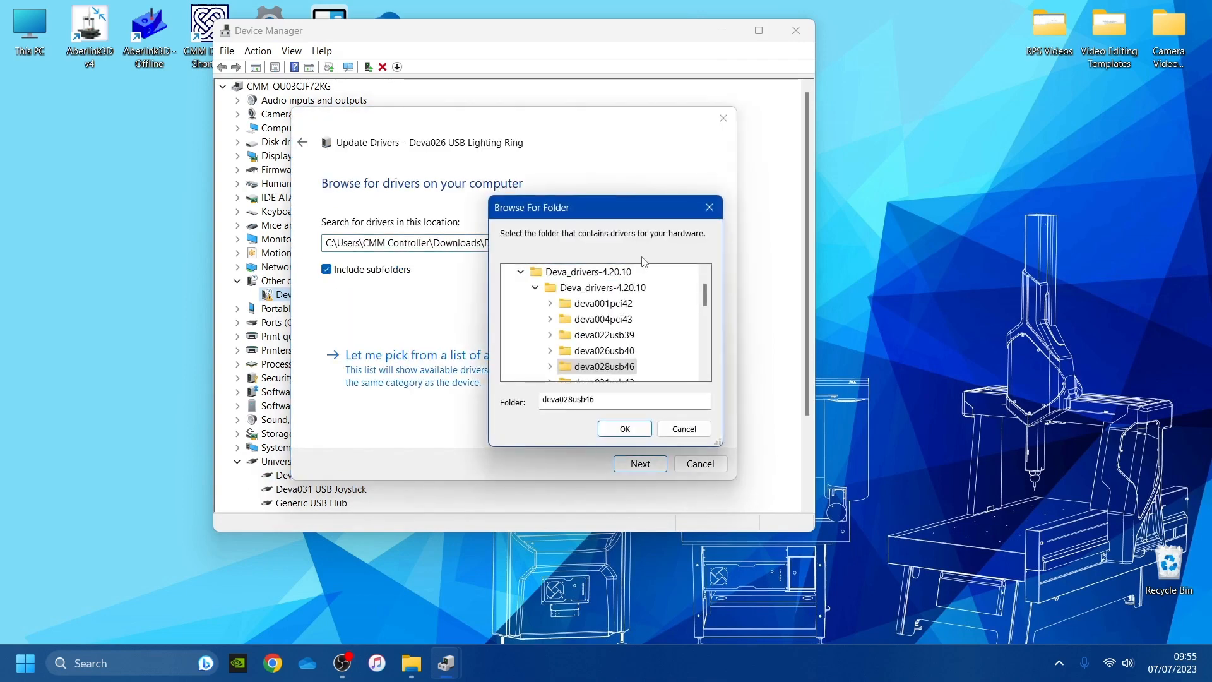
pyautogui.doubleClick(609, 350)
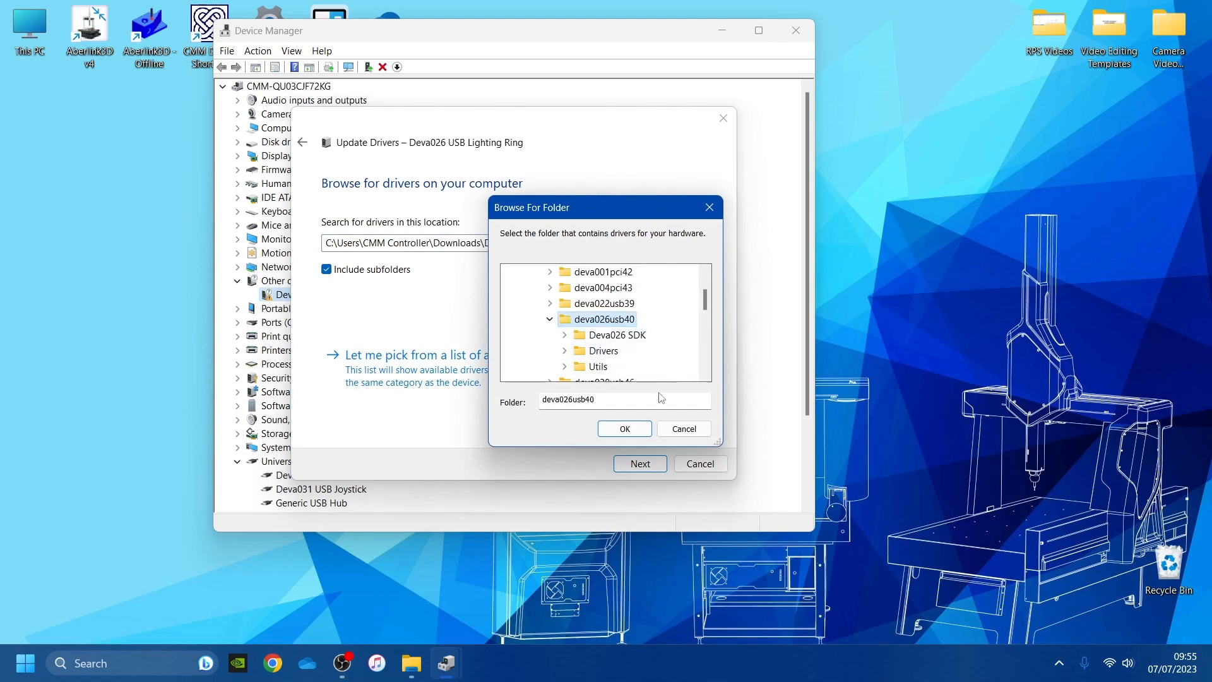
pyautogui.click(635, 429)
pyautogui.click(641, 463)
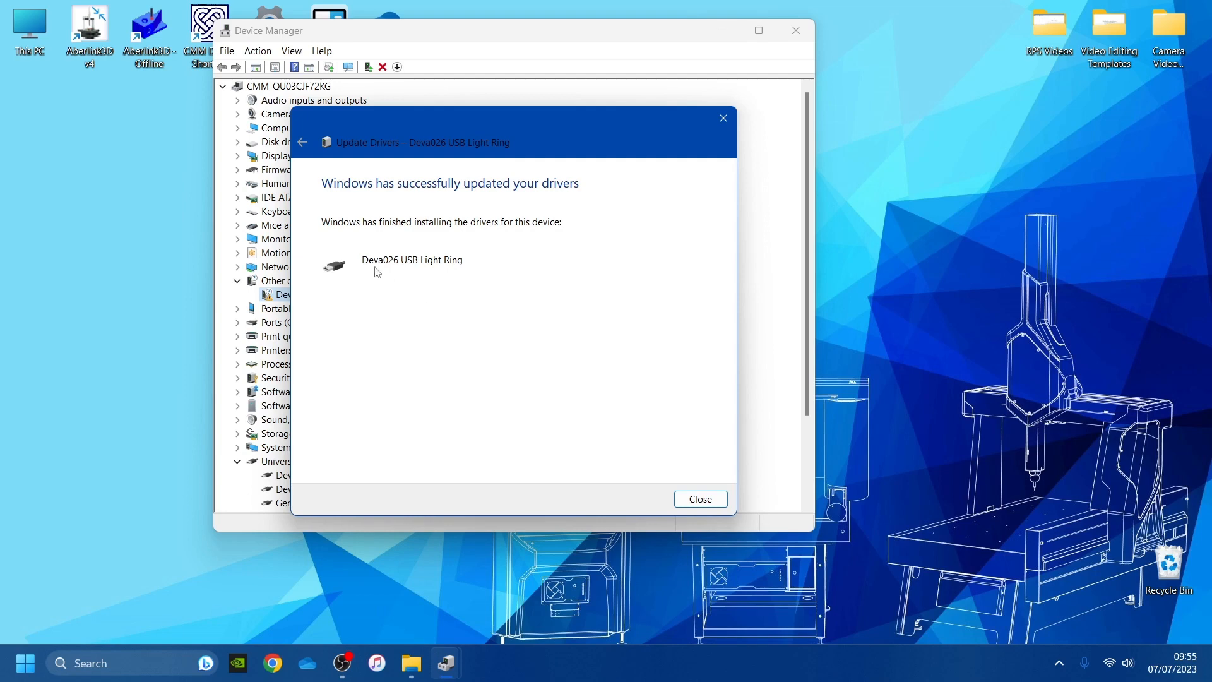
pyautogui.click(701, 498)
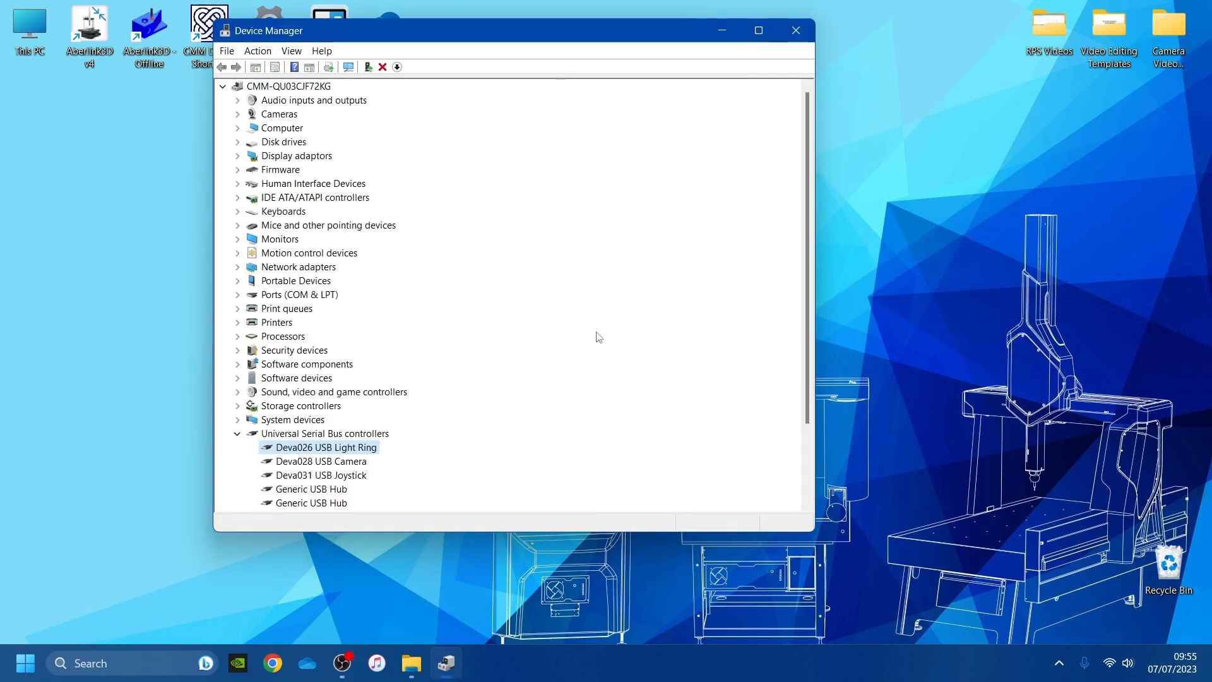
# Scroll the Device Manager list to check the Deva devices under Universal Serial Bus controllers
pyautogui.scroll(-1, 586, 311)
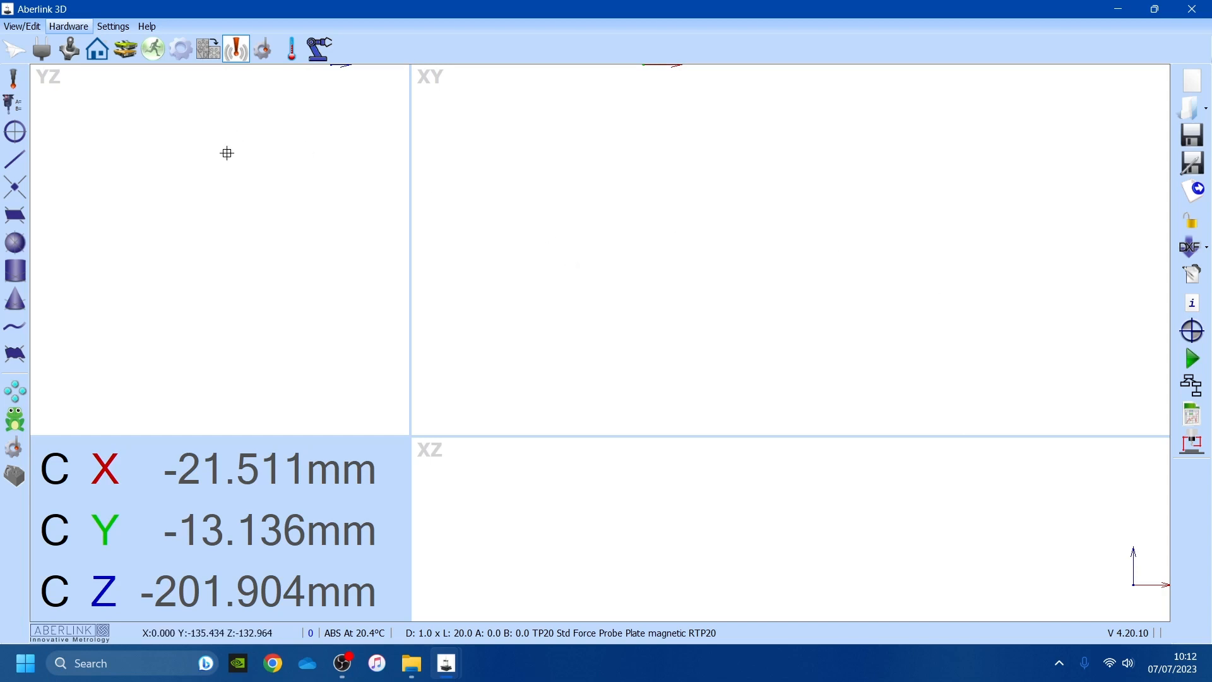
# Open Application Settings, unlock Tech Settings with the tech access code, and show the Options page
pyautogui.click(113, 28)
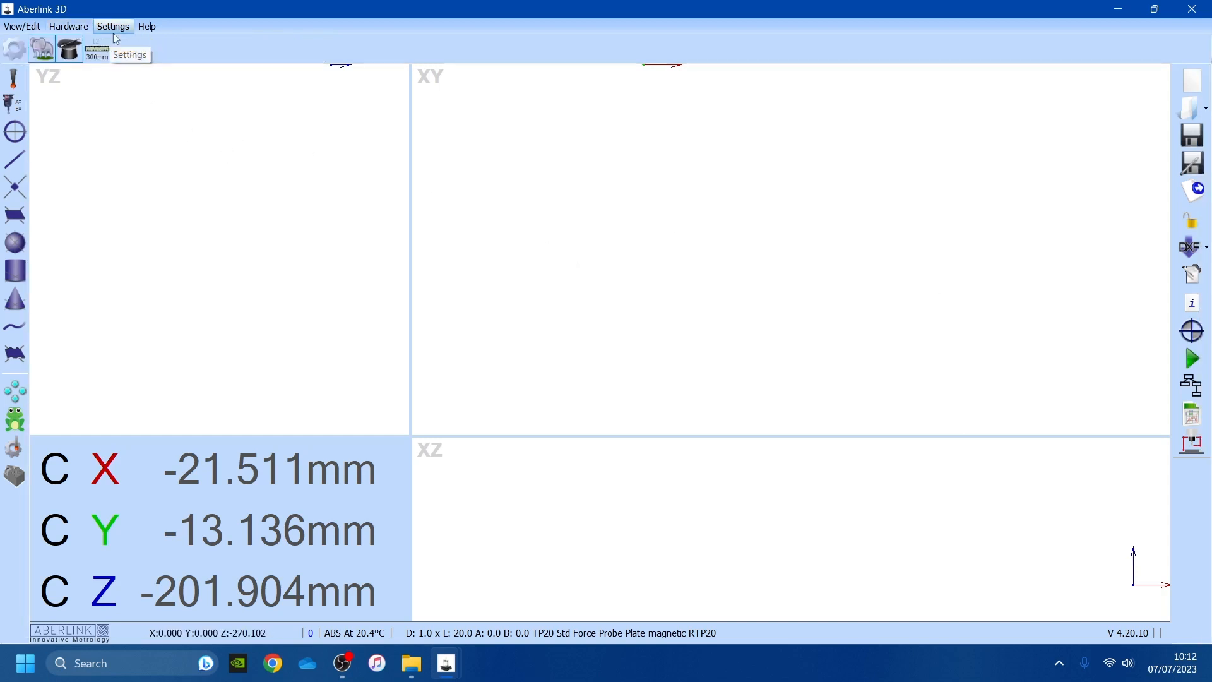
pyautogui.click(17, 55)
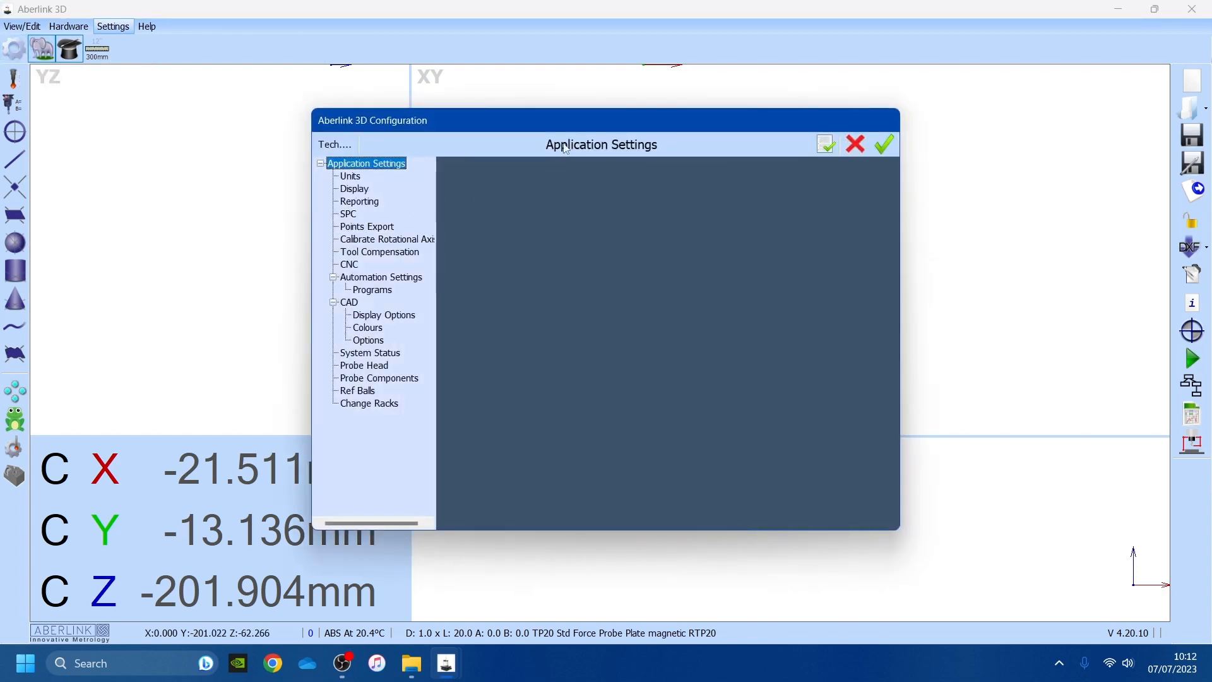
pyautogui.moveTo(566, 149); pyautogui.dragTo(478, 114)
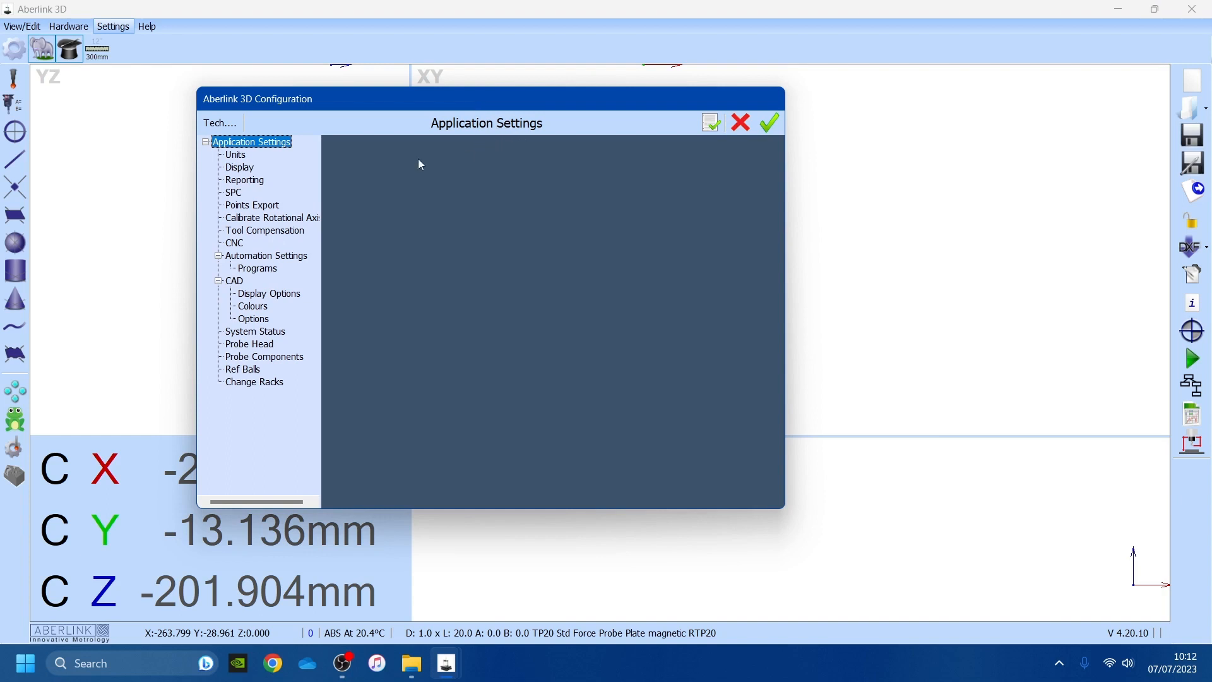
pyautogui.click(235, 126)
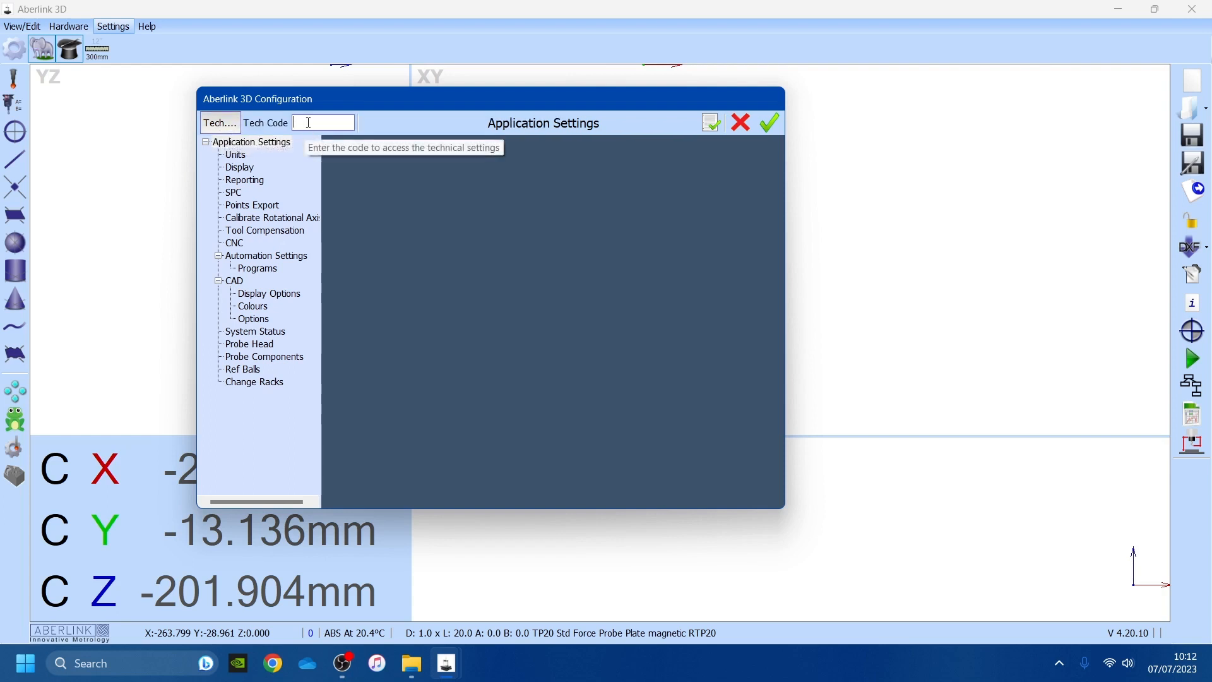
pyautogui.press('Return')
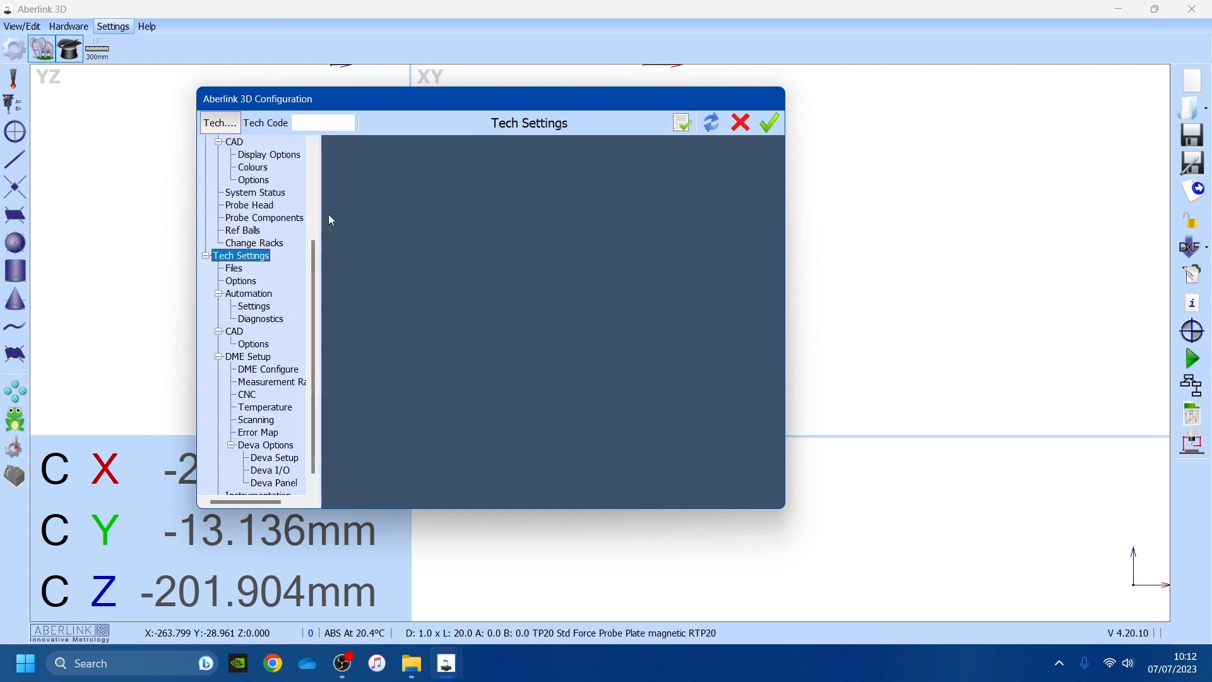
pyautogui.click(241, 282)
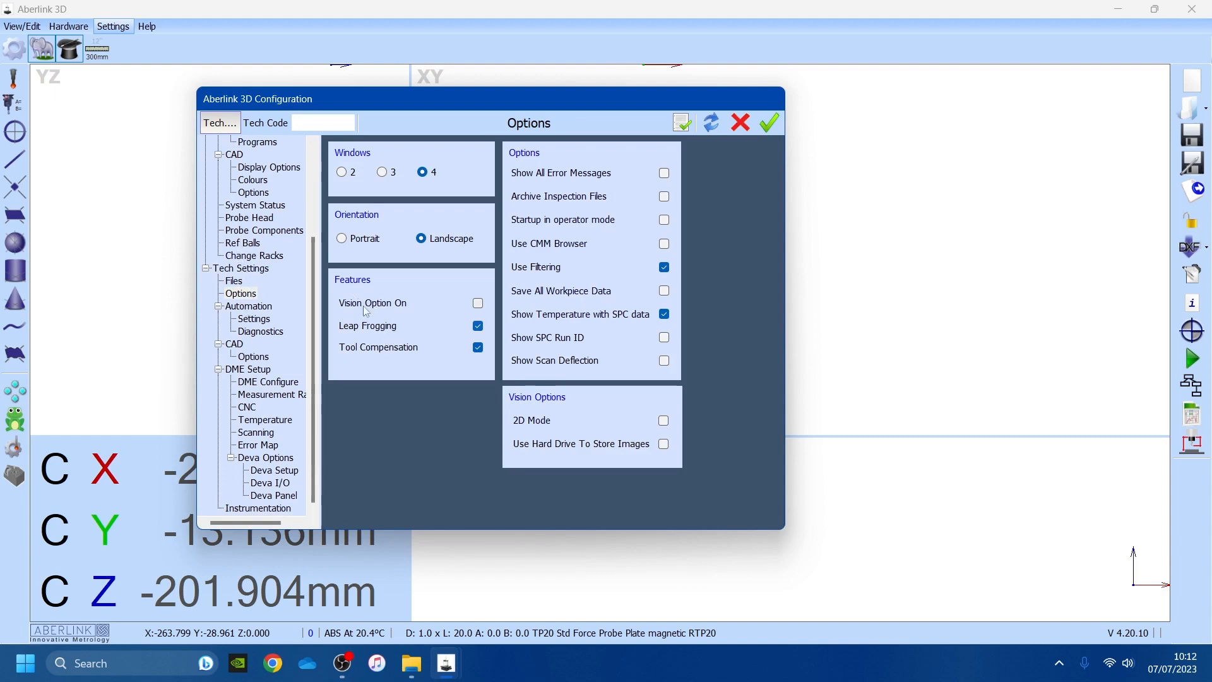
# Tick Vision Option On and apply it, ignoring the camera error, then close Configuration
pyautogui.click(479, 306)
pyautogui.click(684, 126)
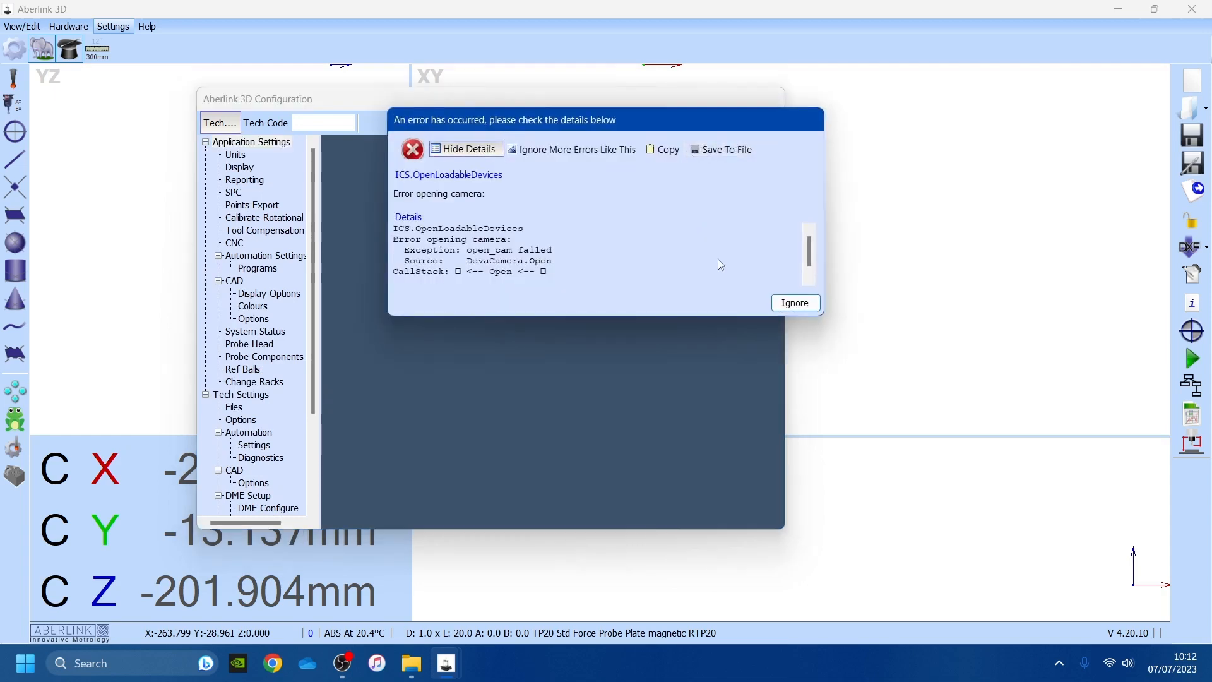
pyautogui.click(795, 303)
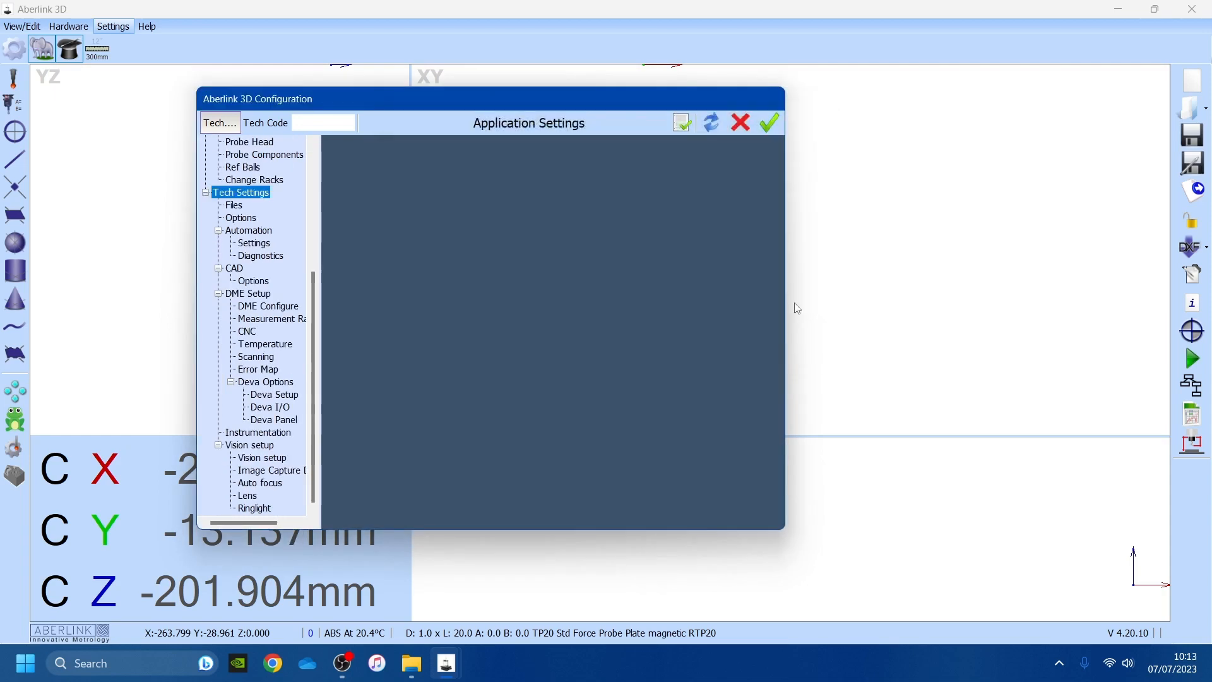
pyautogui.click(769, 122)
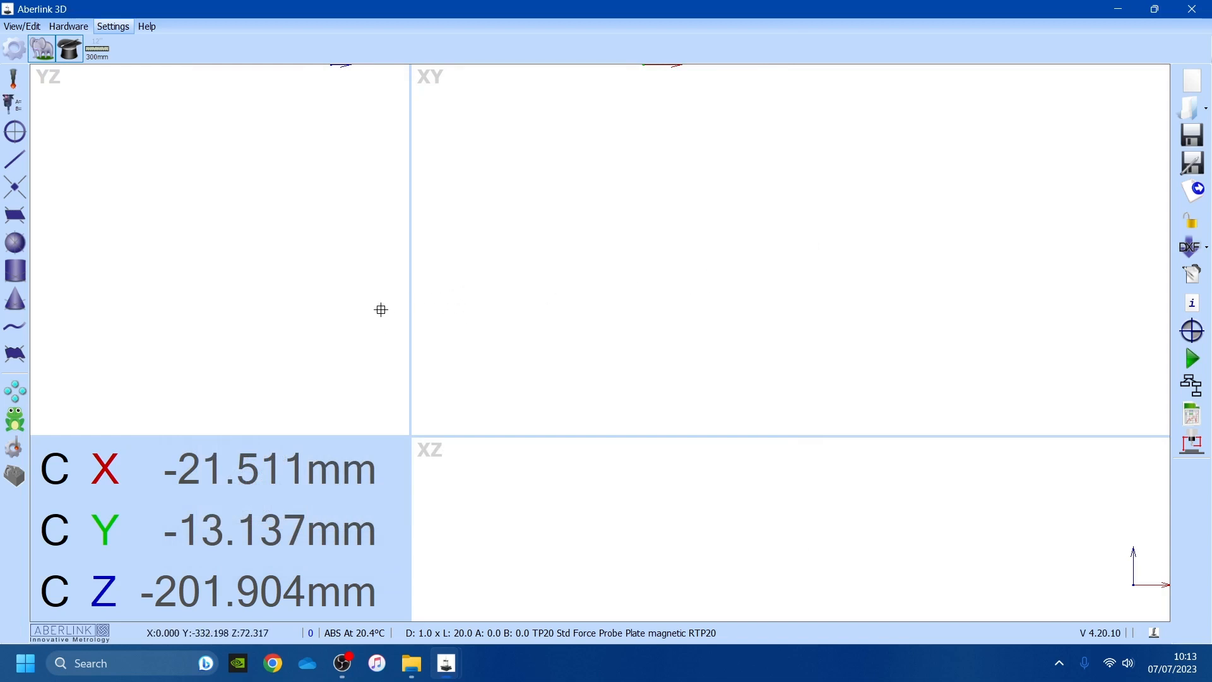
# Build a new probe with the Camera - Magnetic Joint in Probe Manager
pyautogui.click(19, 449)
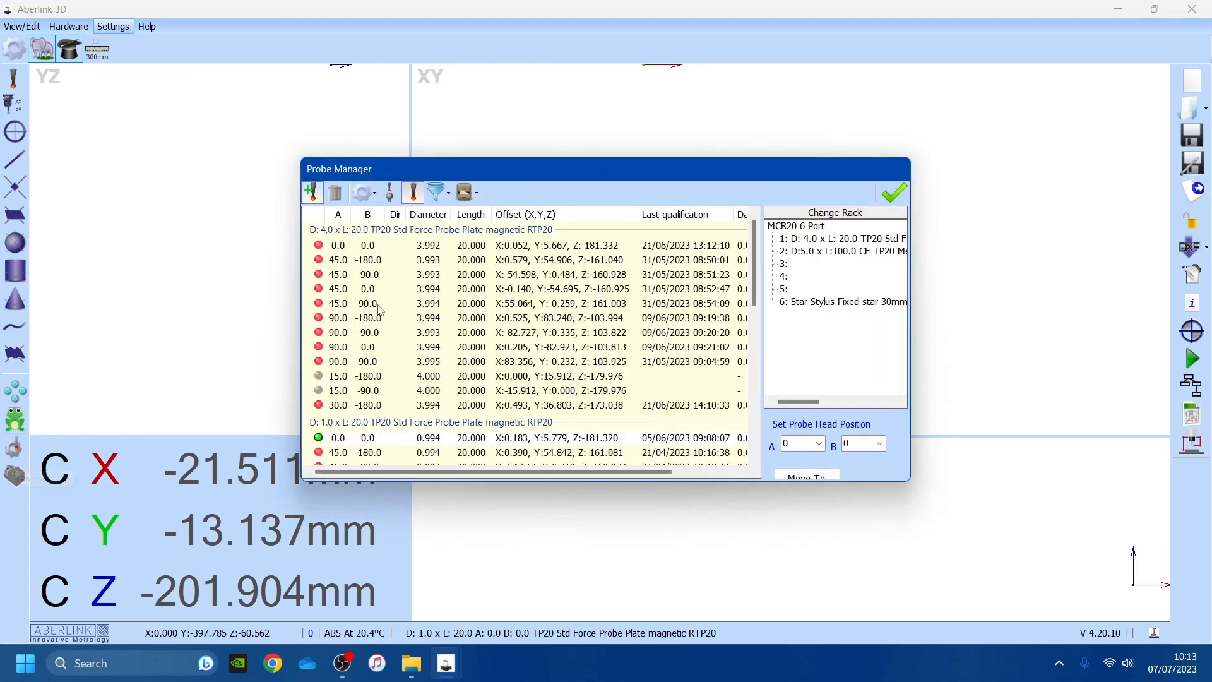
pyautogui.moveTo(521, 169); pyautogui.dragTo(475, 126)
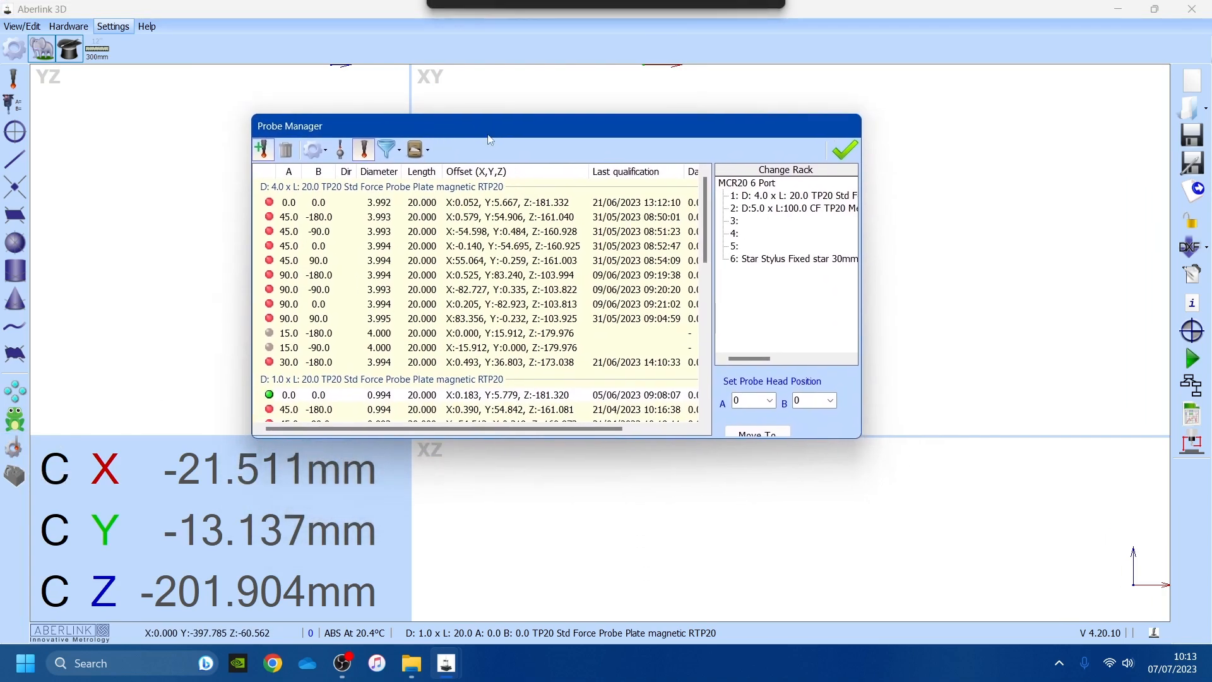
pyautogui.click(263, 151)
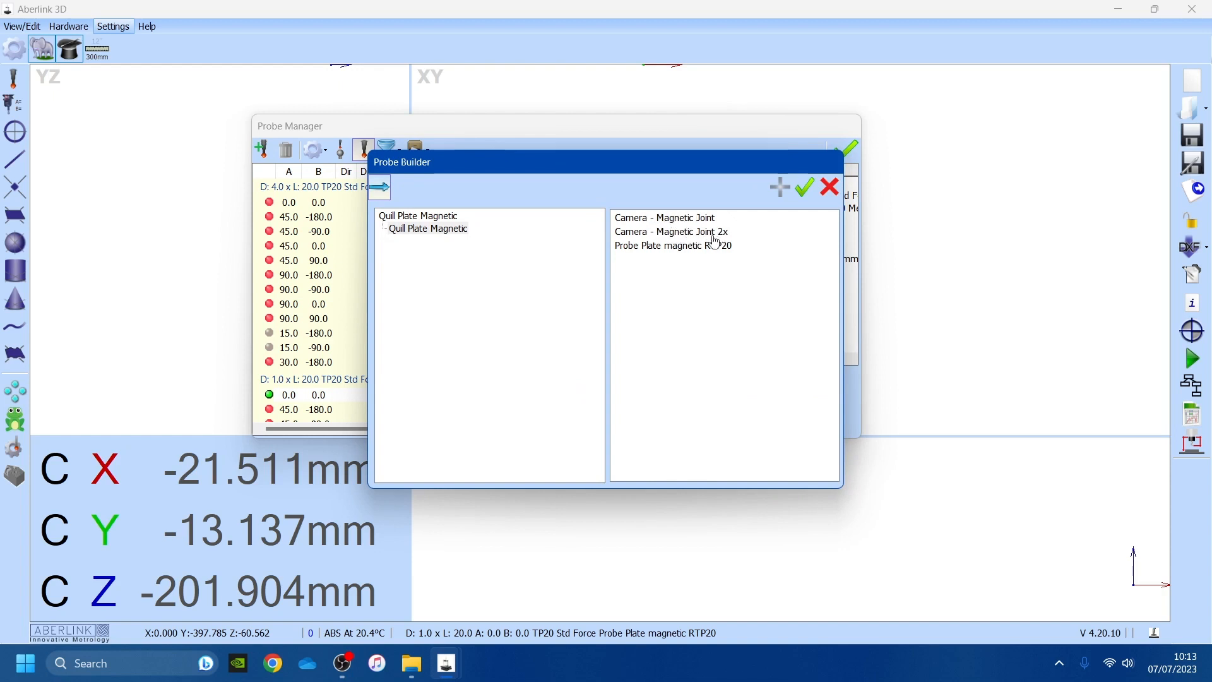
pyautogui.doubleClick(663, 217)
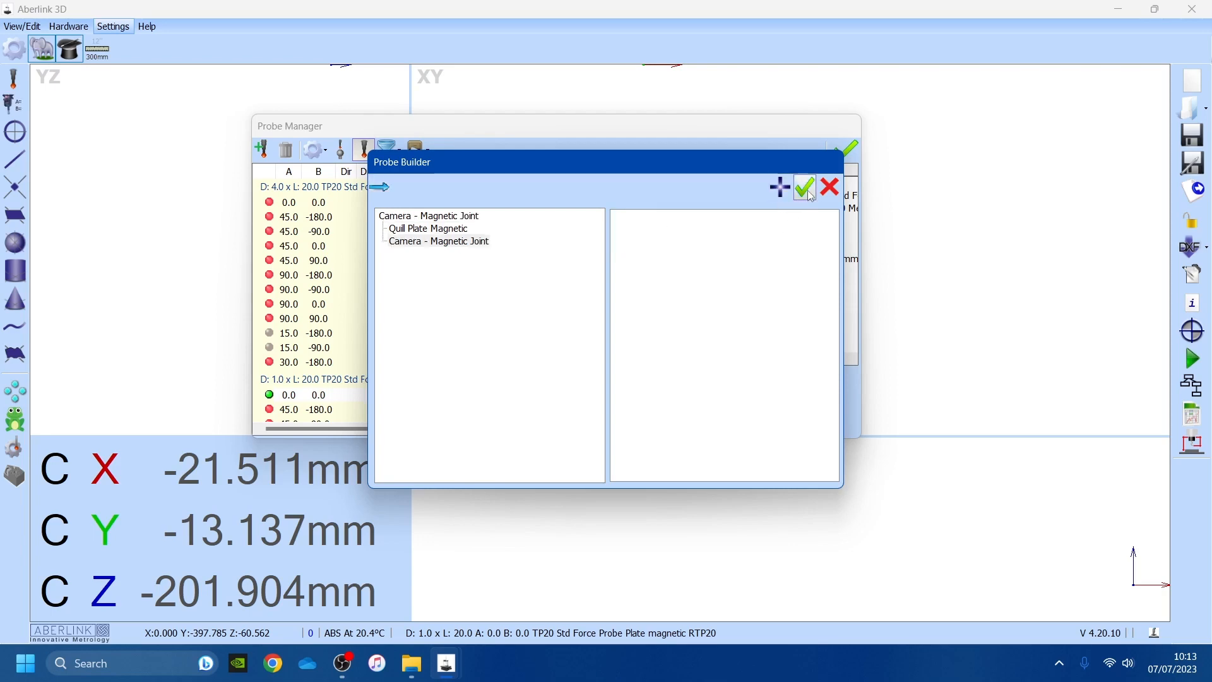
pyautogui.click(805, 188)
pyautogui.scroll(-10, 631, 270)
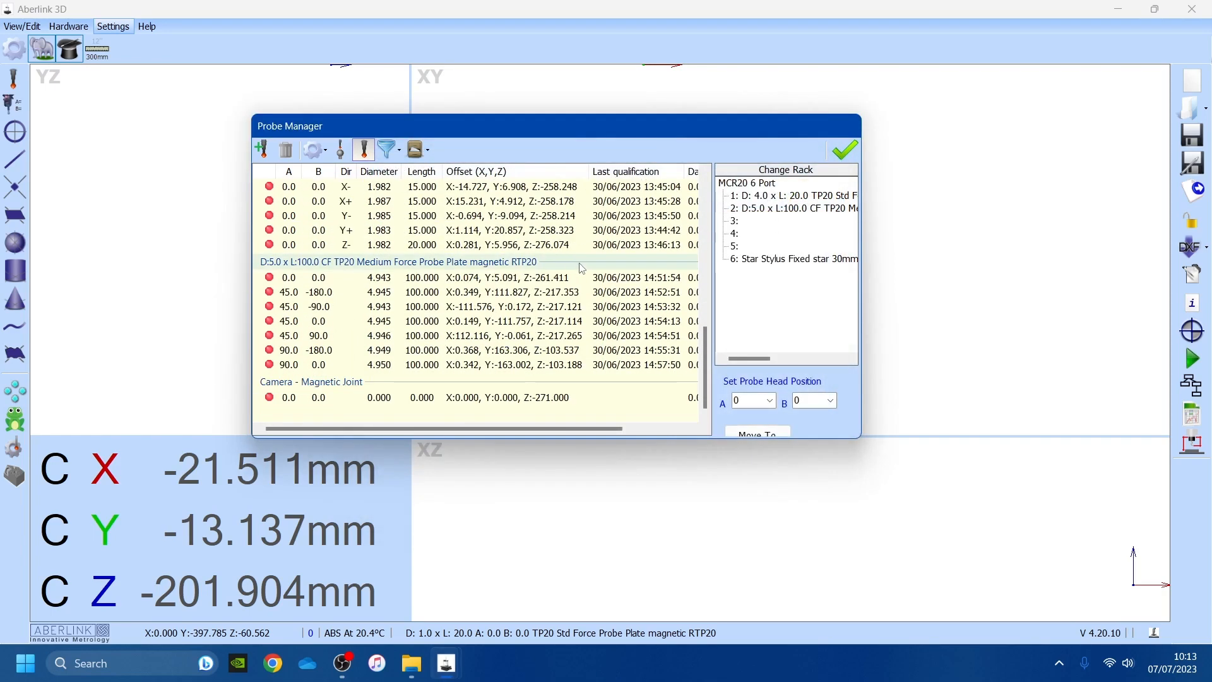
pyautogui.scroll(10, 578, 267)
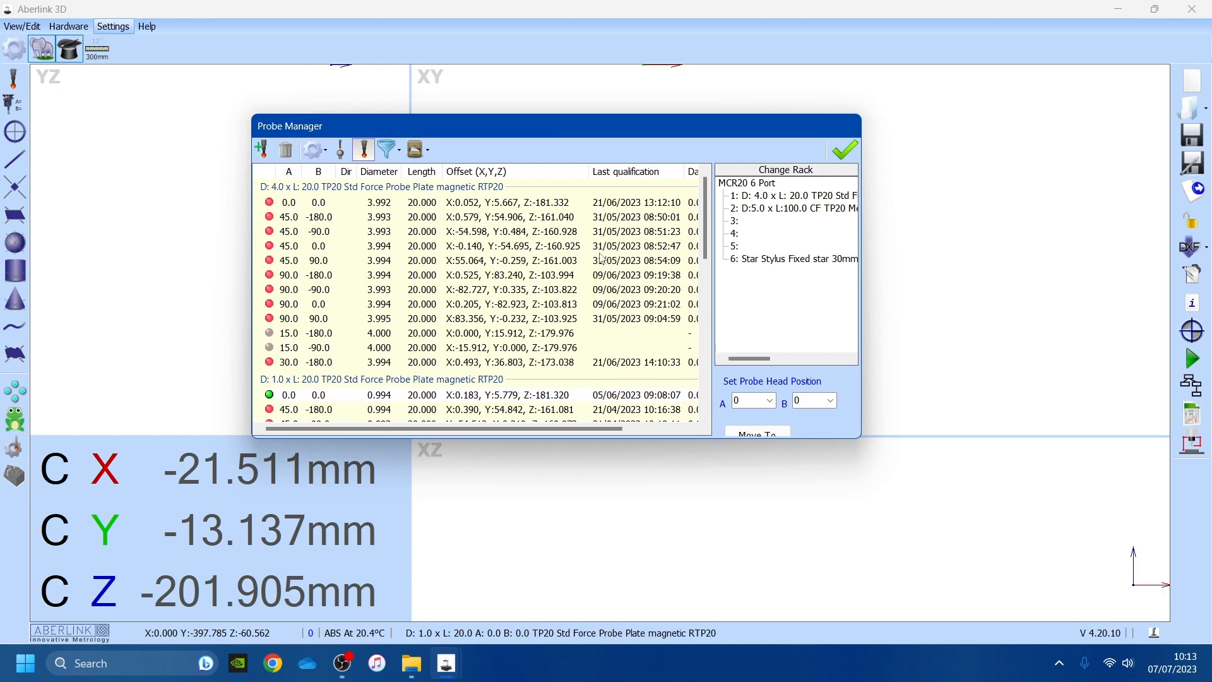
# Accept the Probe Manager changes and exit Aberlink 3D without saving measurements
pyautogui.click(844, 150)
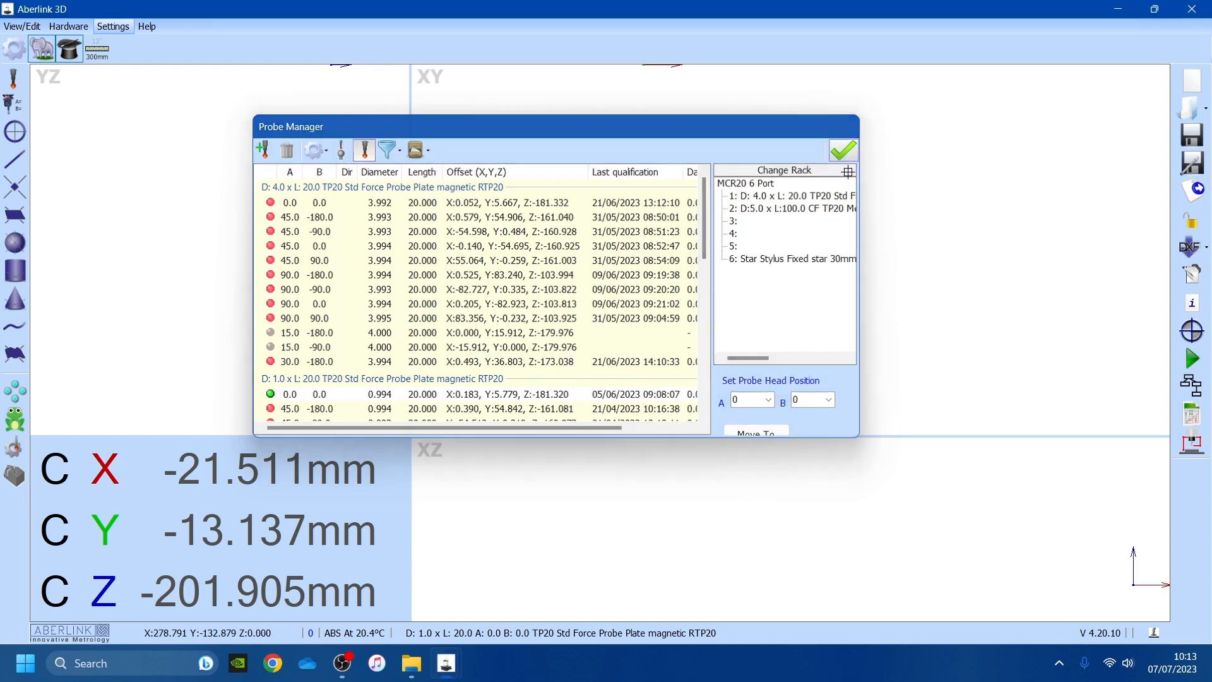
pyautogui.click(1201, 13)
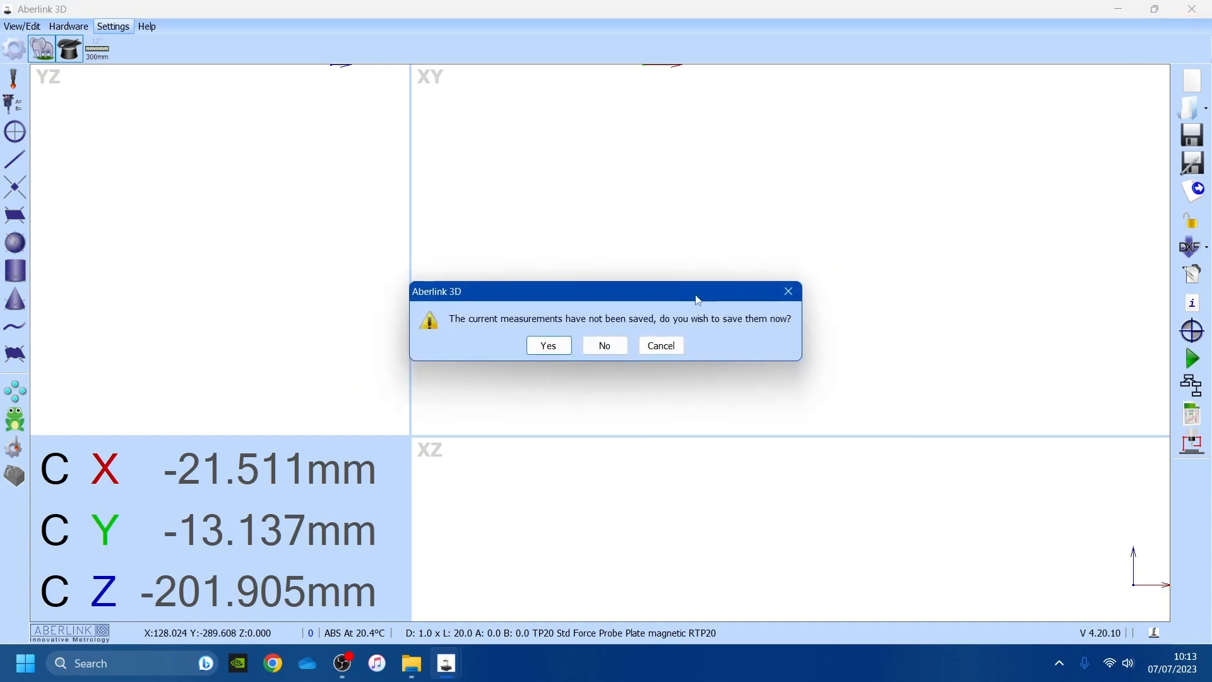
pyautogui.click(615, 342)
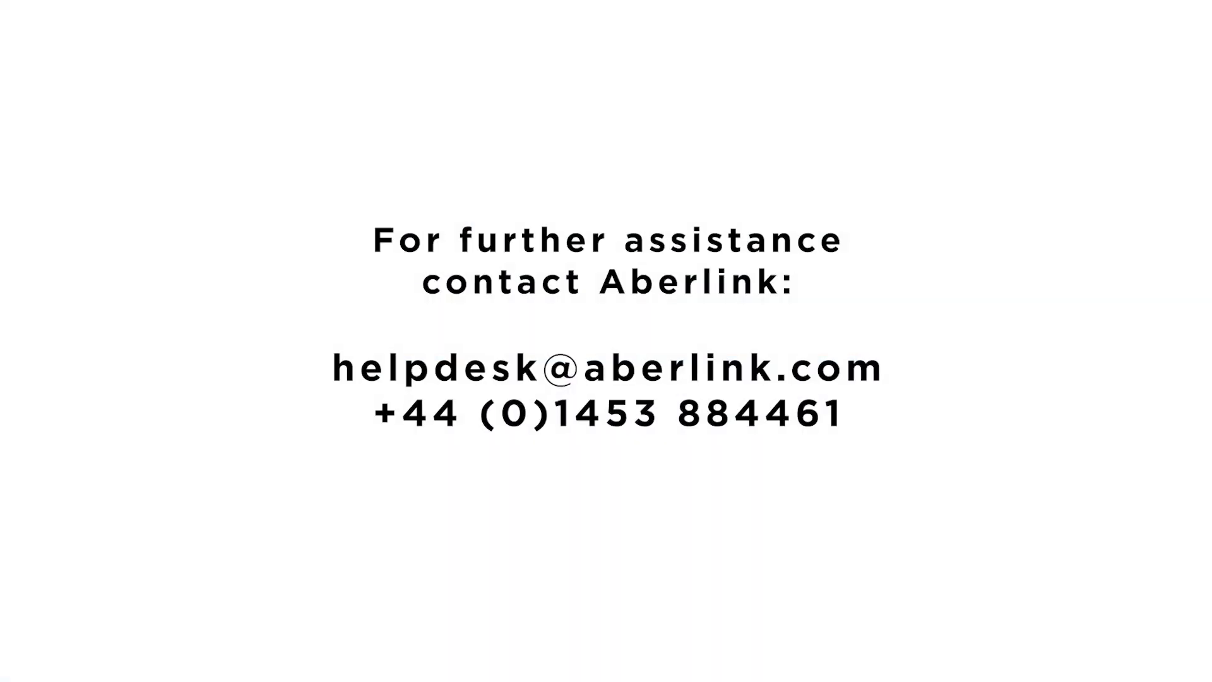